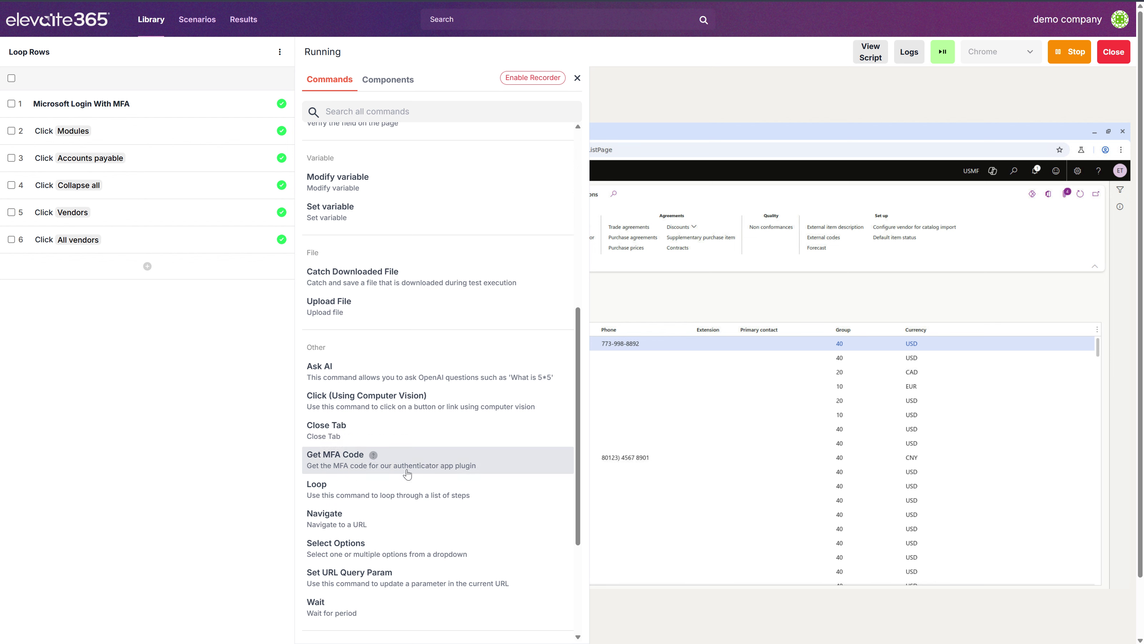
# Add a Loop step by field occurrence, picking the first vendor's Vendor hold cell (No) as its field
pyautogui.click(353, 488)
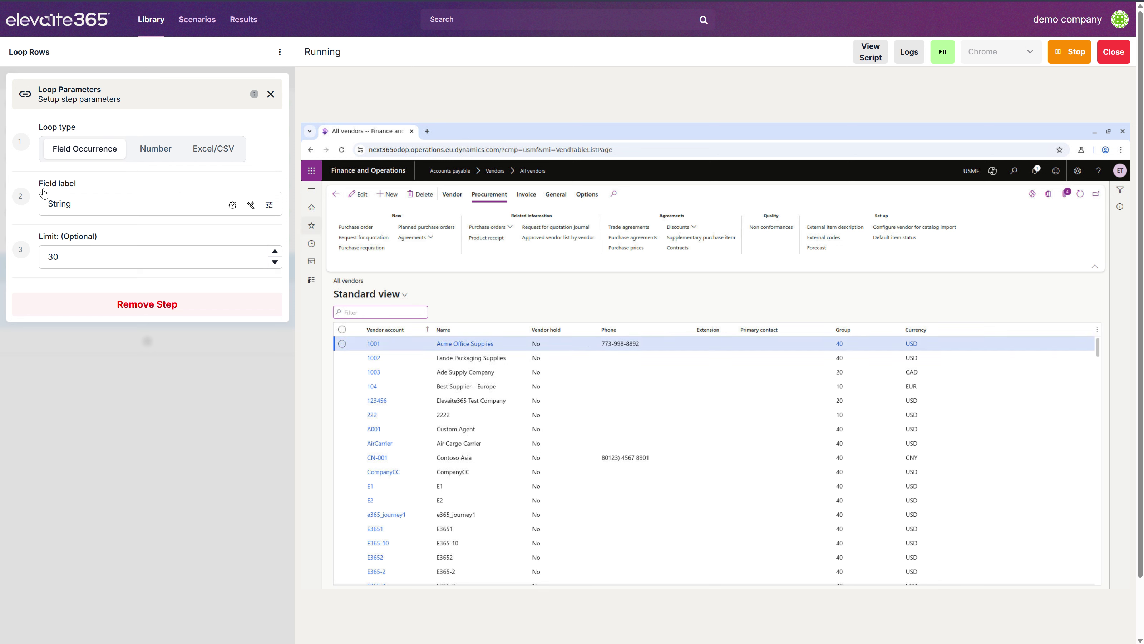
pyautogui.click(249, 207)
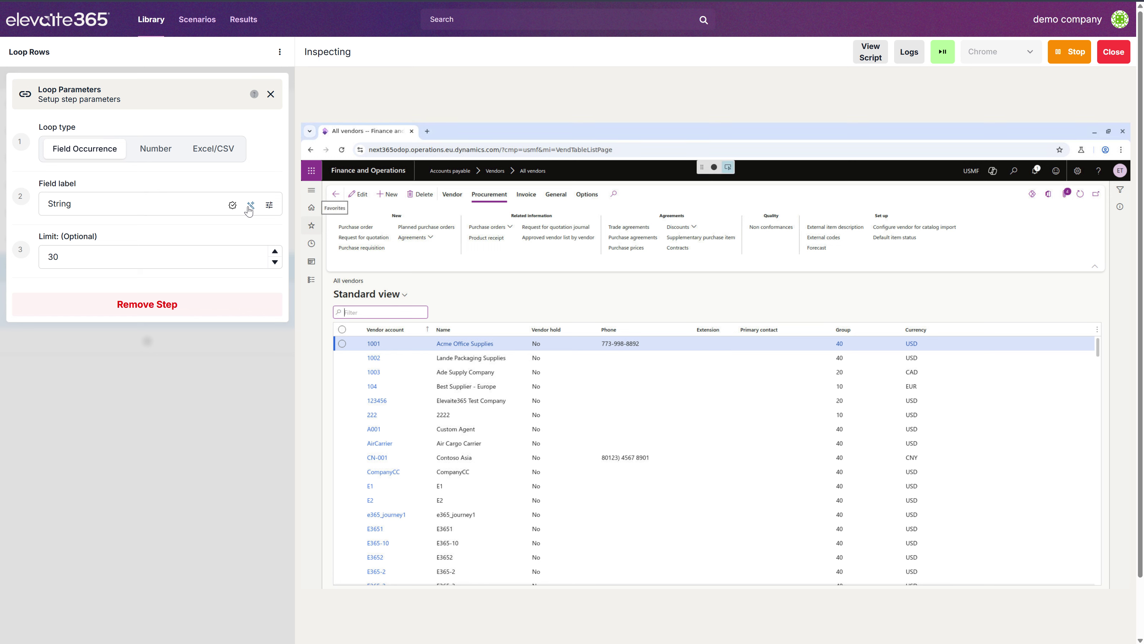
pyautogui.click(569, 344)
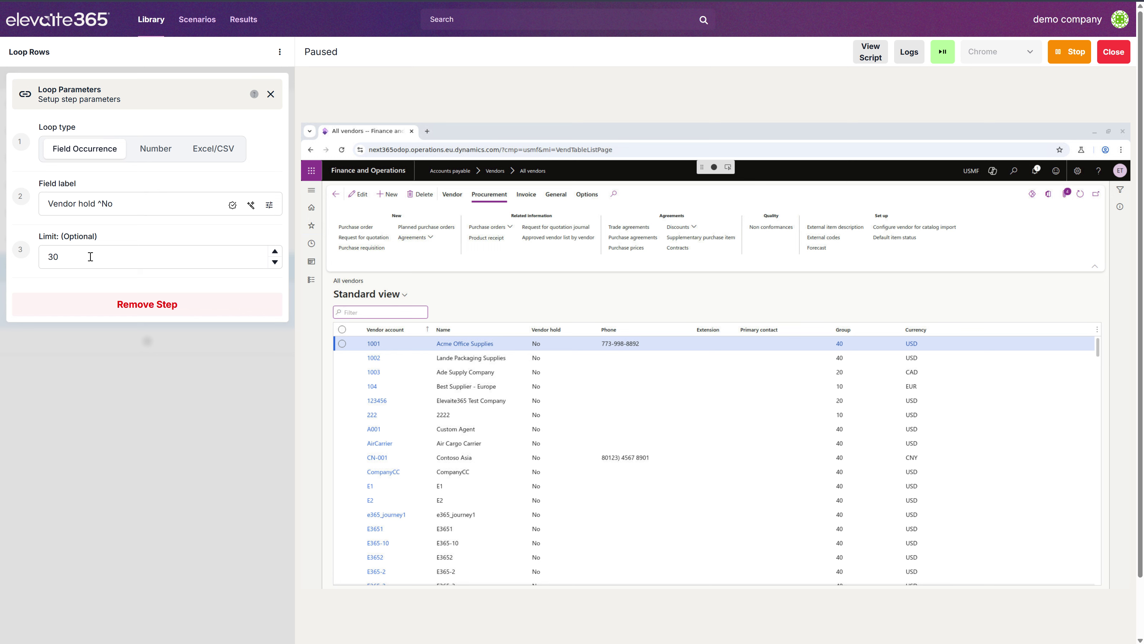
pyautogui.click(271, 94)
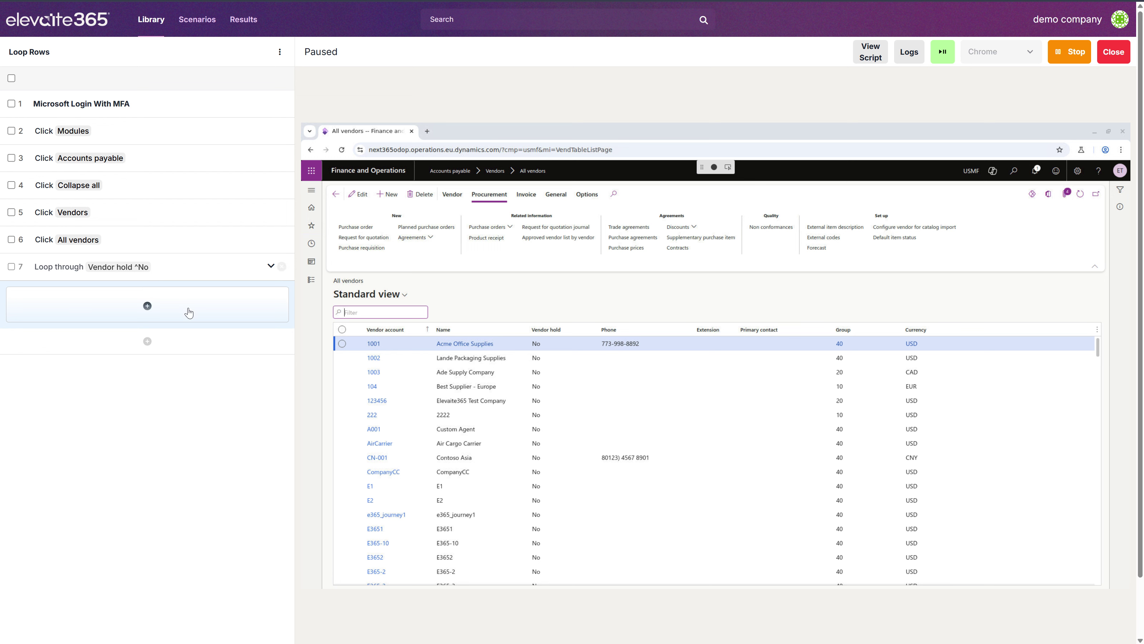
# Add a Verify Field step inside the loop and check the locate method of its field label
pyautogui.click(237, 276)
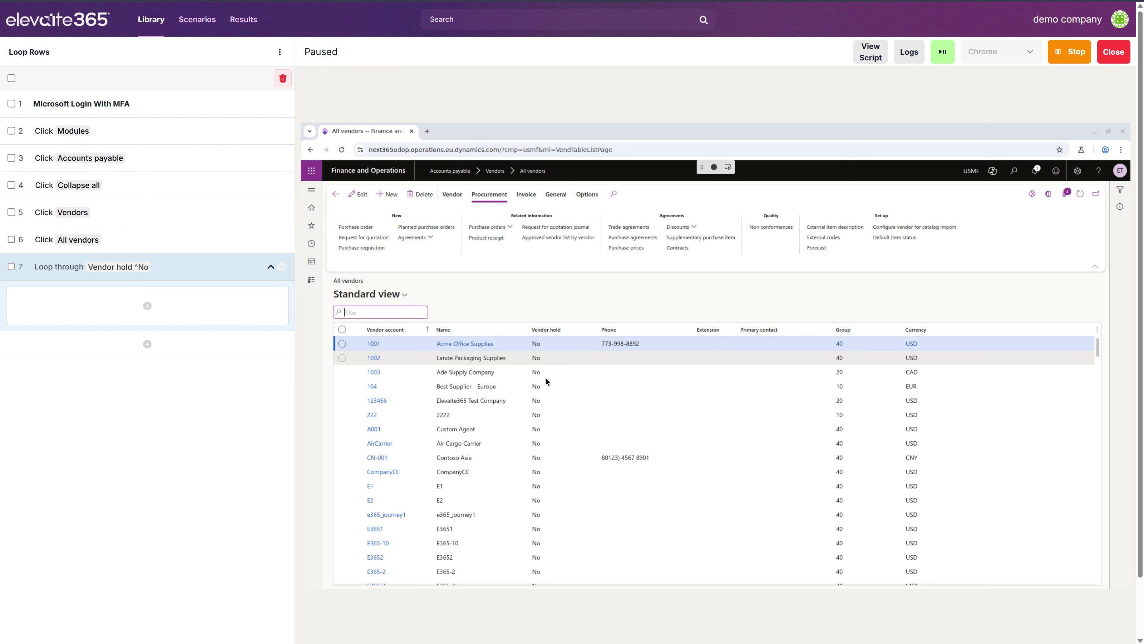
pyautogui.click(184, 308)
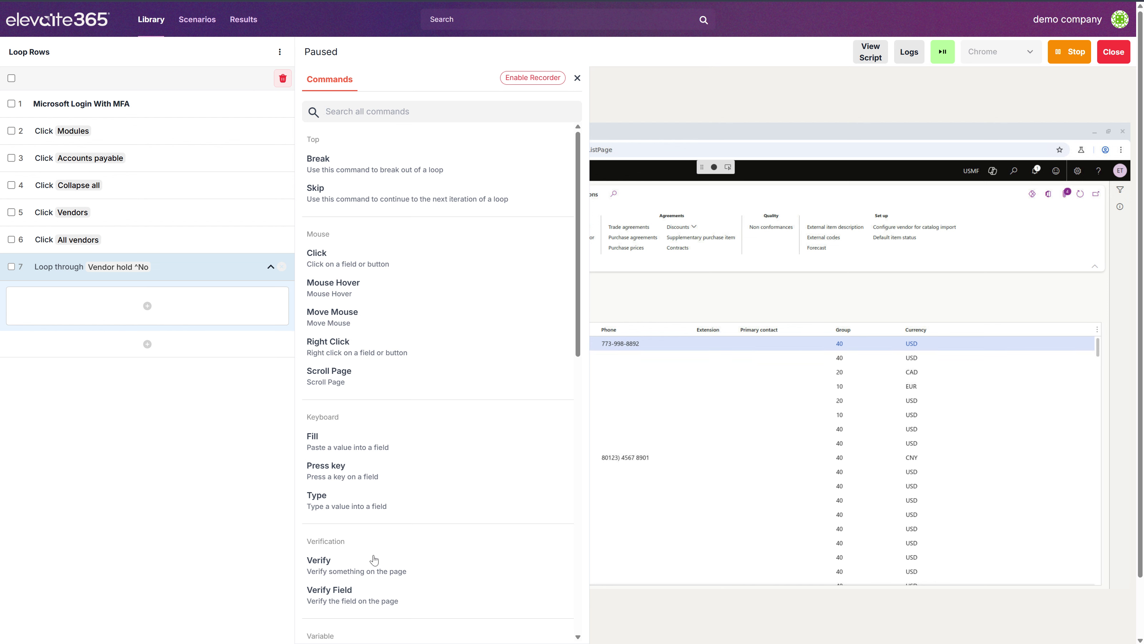
pyautogui.click(382, 600)
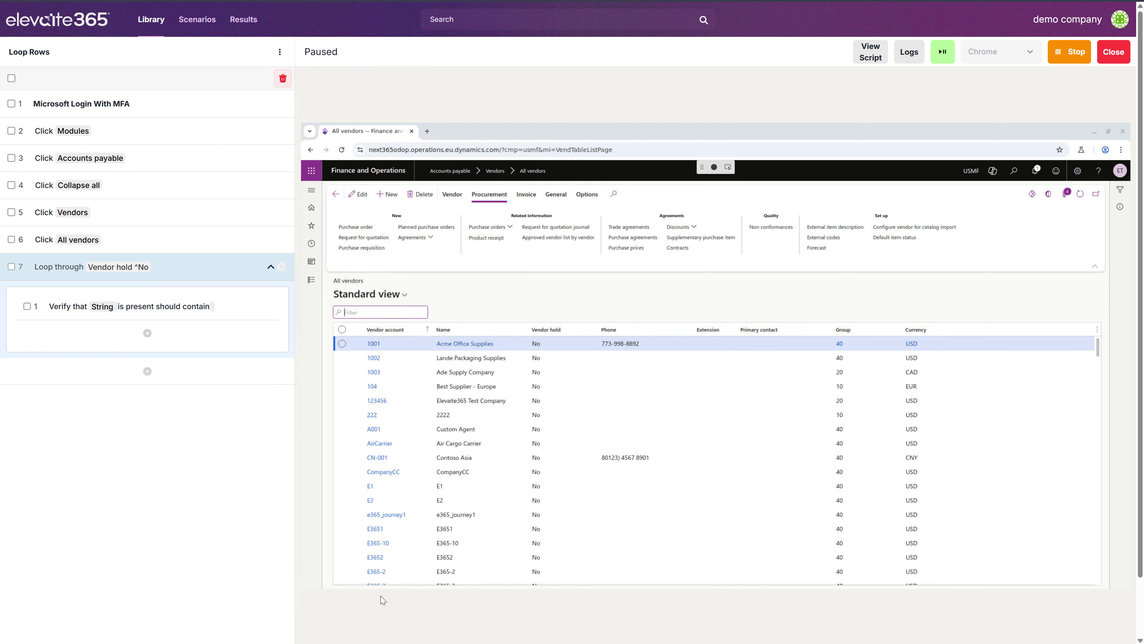
pyautogui.click(242, 314)
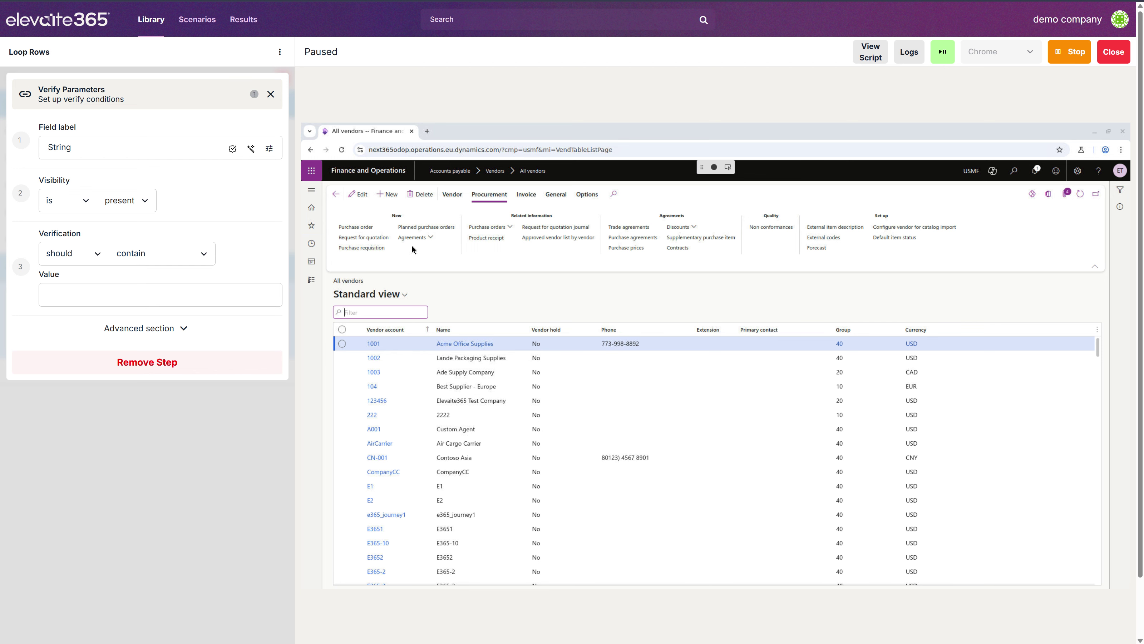
pyautogui.click(269, 150)
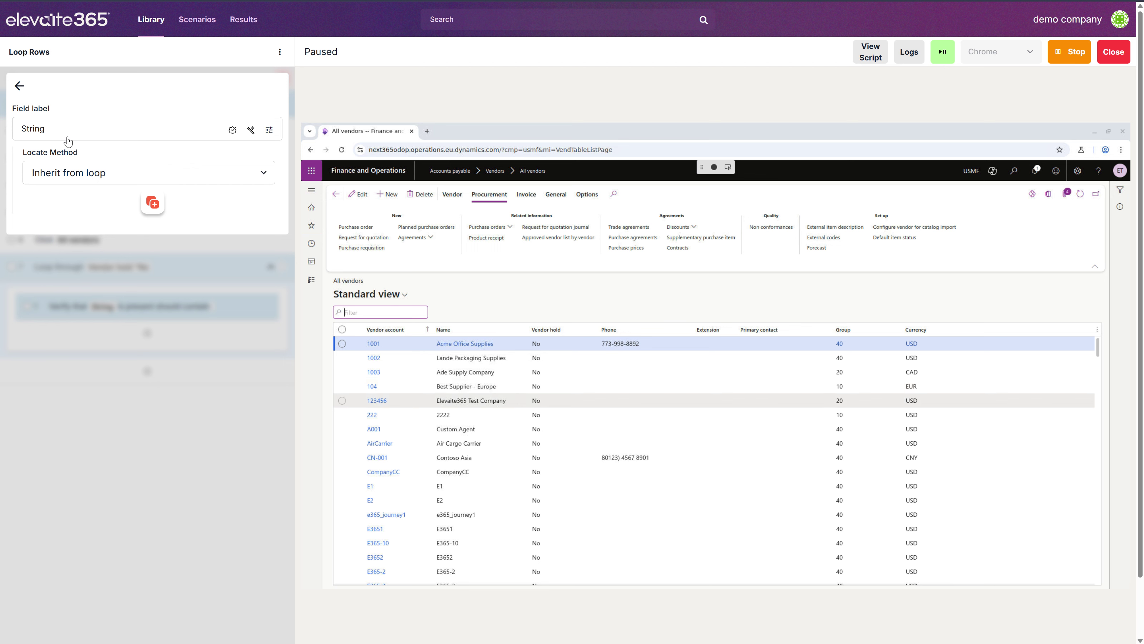
pyautogui.click(19, 85)
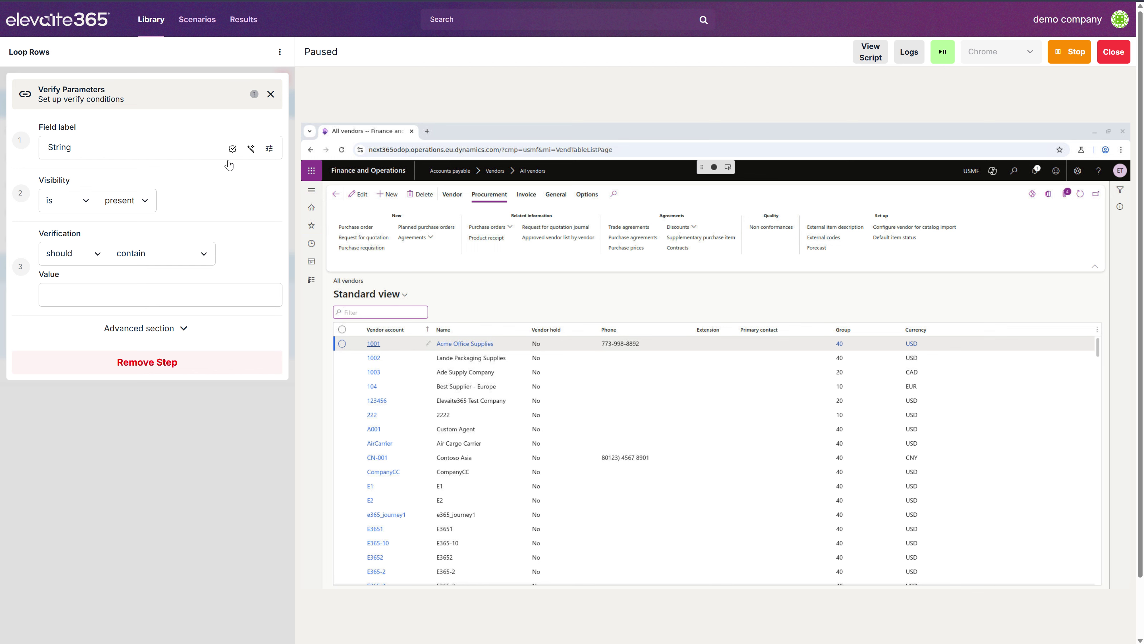
# Set the verification step's field label to "Vendor hold row"
pyautogui.click(129, 148)
pyautogui.doubleClick(129, 148)
pyautogui.write('V')
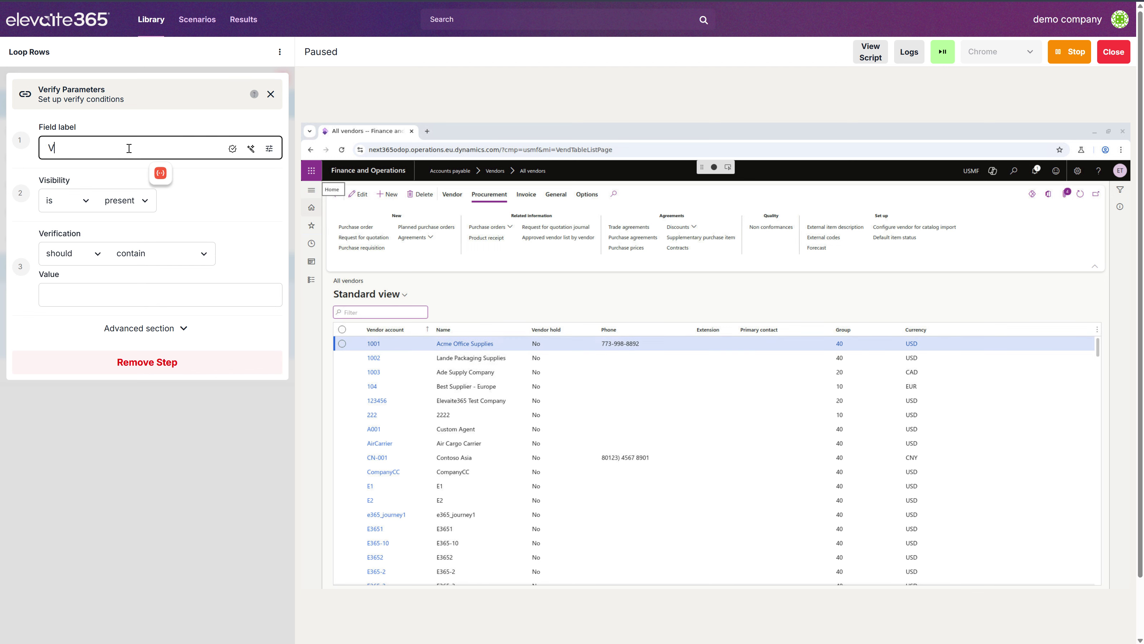
pyautogui.write('endor cold ro')
pyautogui.press('BackSpace')
pyautogui.press('BackSpace')
pyautogui.press('BackSpace')
pyautogui.press('BackSpace')
pyautogui.press('BackSpace')
pyautogui.press('BackSpace')
pyautogui.press('BackSpace')
pyautogui.write('hold ro')
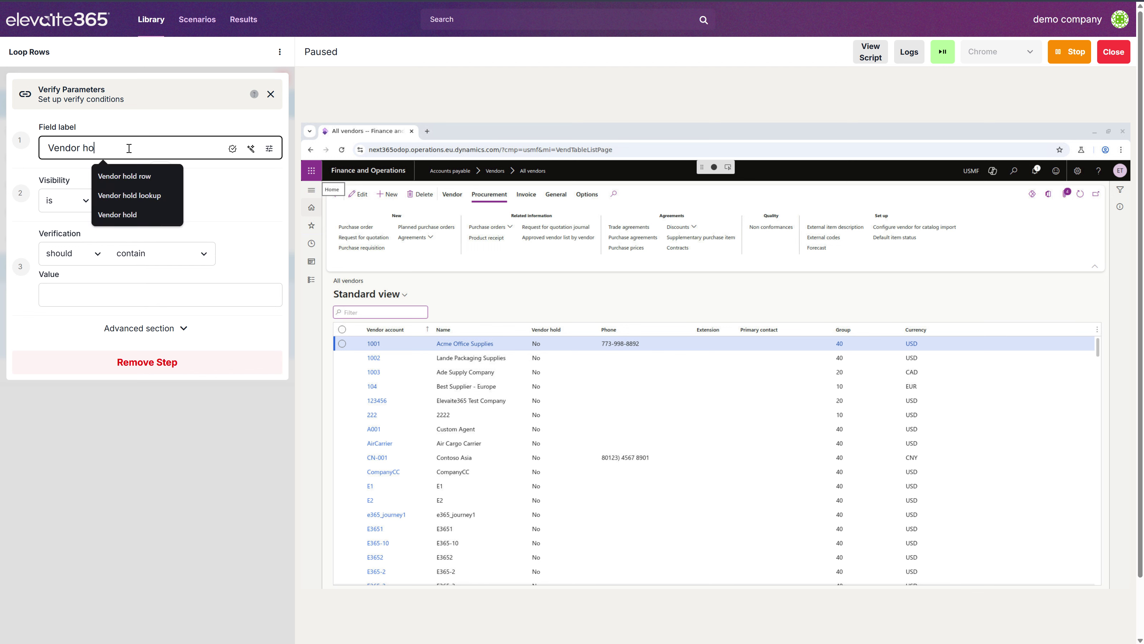
pyautogui.write('w')
pyautogui.press('Tab')
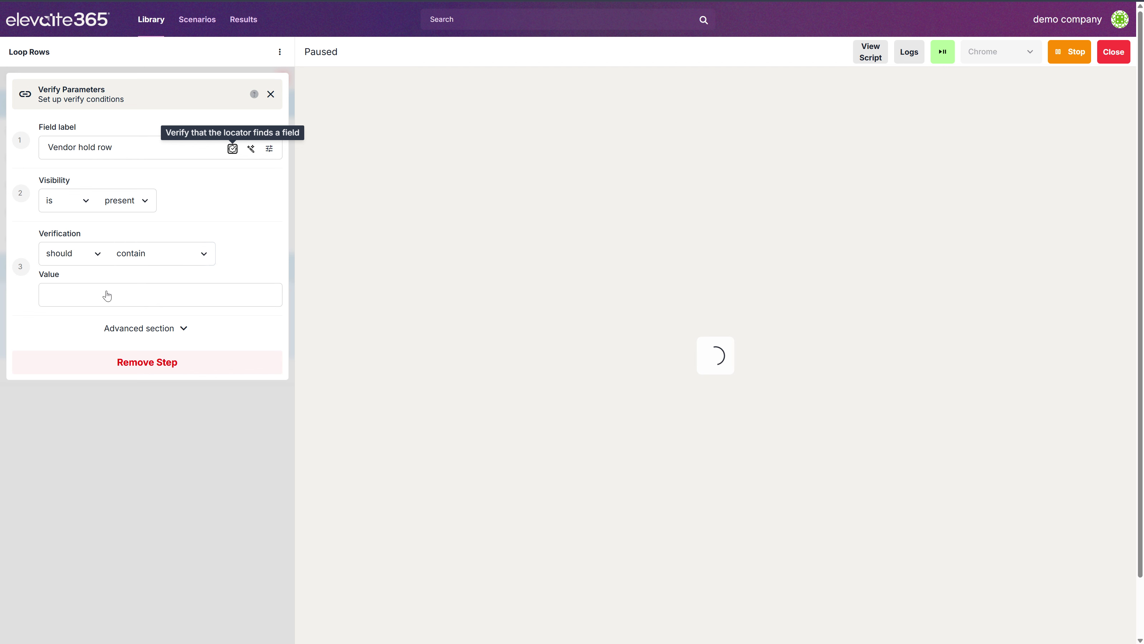
# Set the expected value of the verification to "No" and close its parameters
pyautogui.click(78, 298)
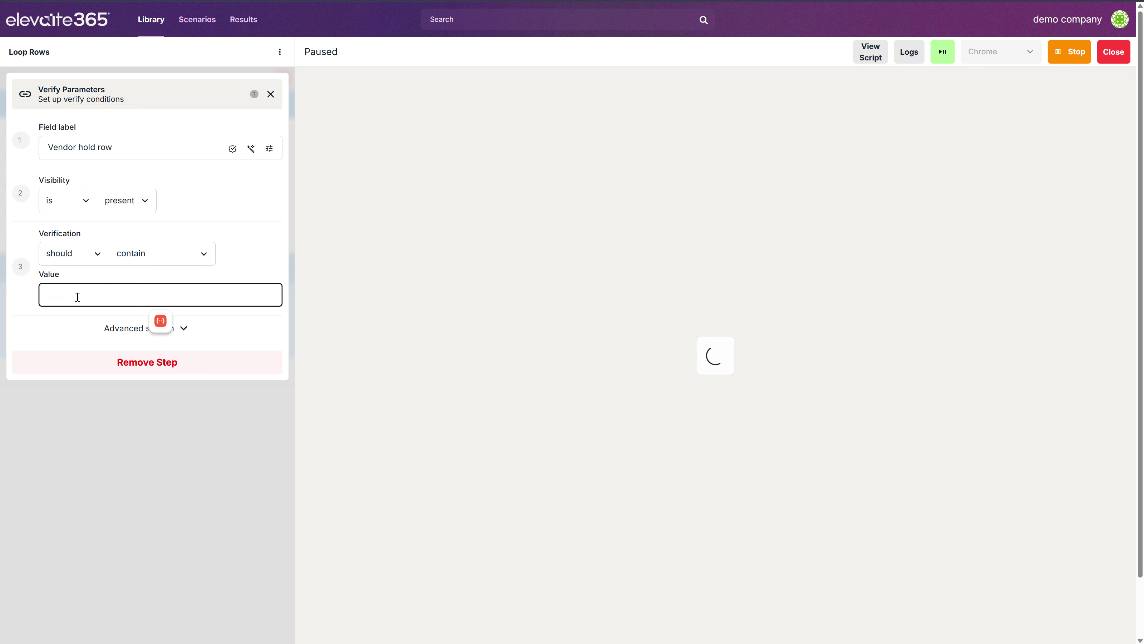
pyautogui.write('N')
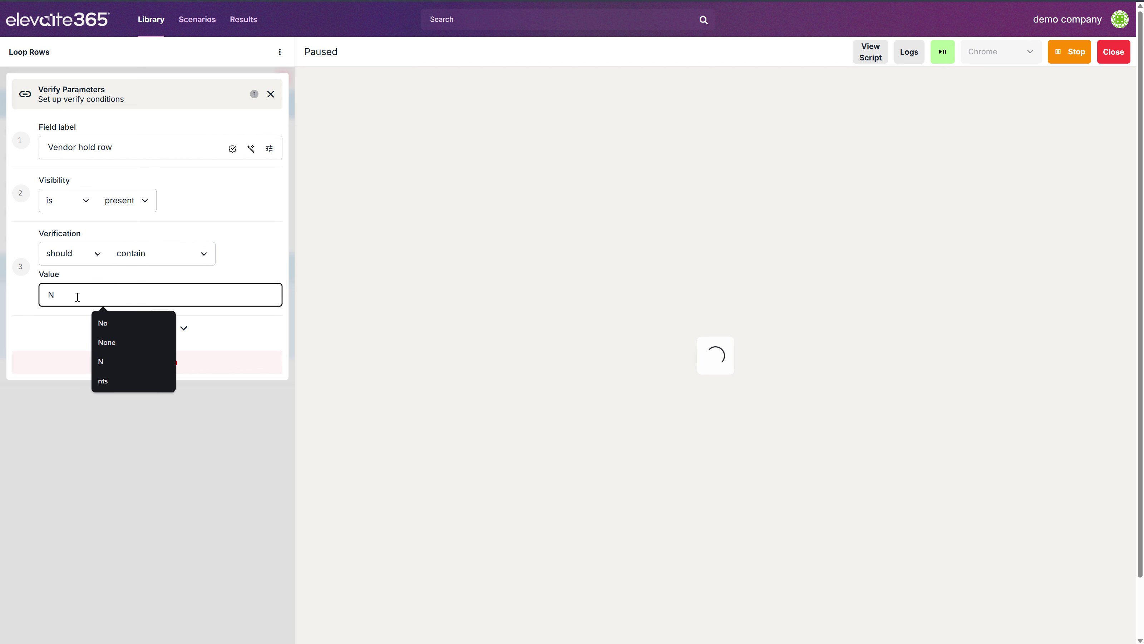
pyautogui.write('o')
pyautogui.press('Tab')
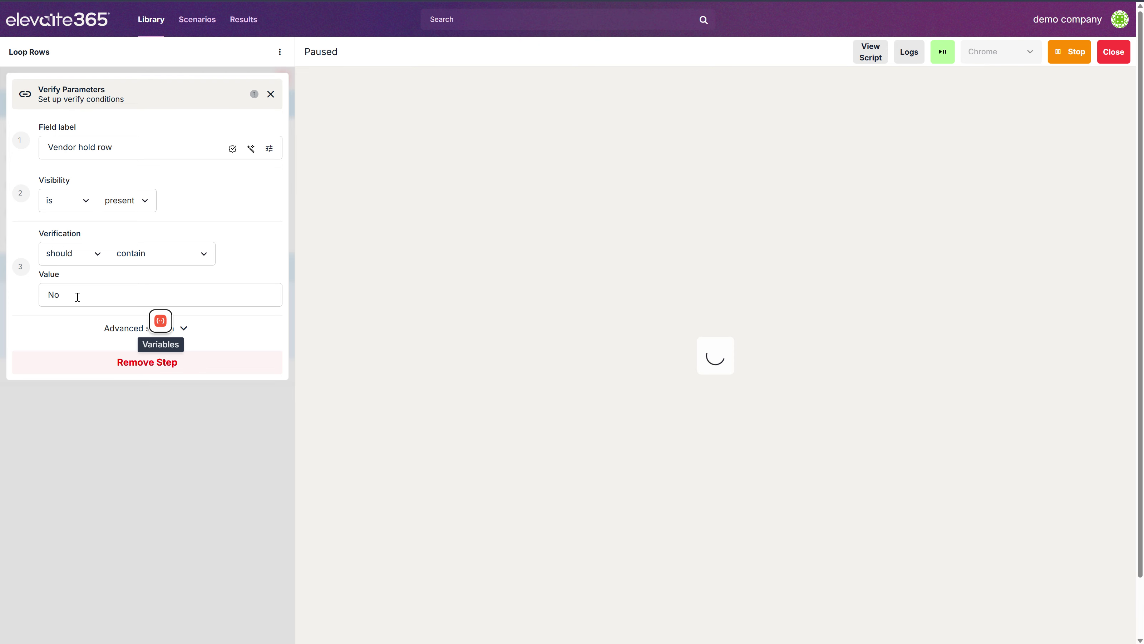
pyautogui.click(270, 93)
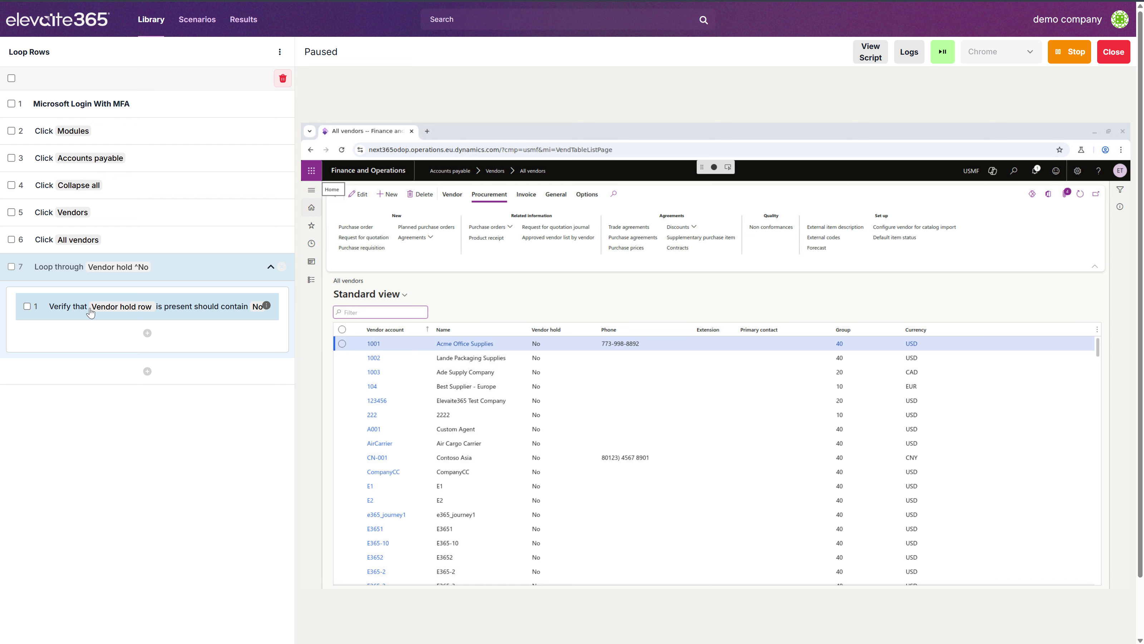
# Run only the Vendor hold loop step to test its verification
pyautogui.rightClick(213, 274)
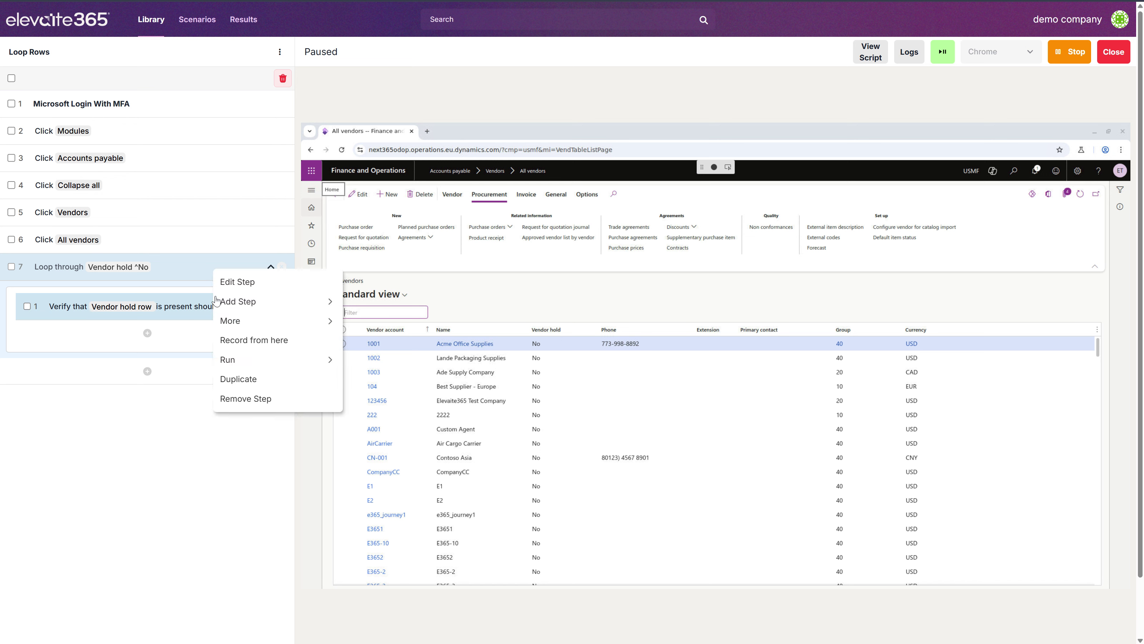
pyautogui.moveTo(253, 359)
pyautogui.click(357, 360)
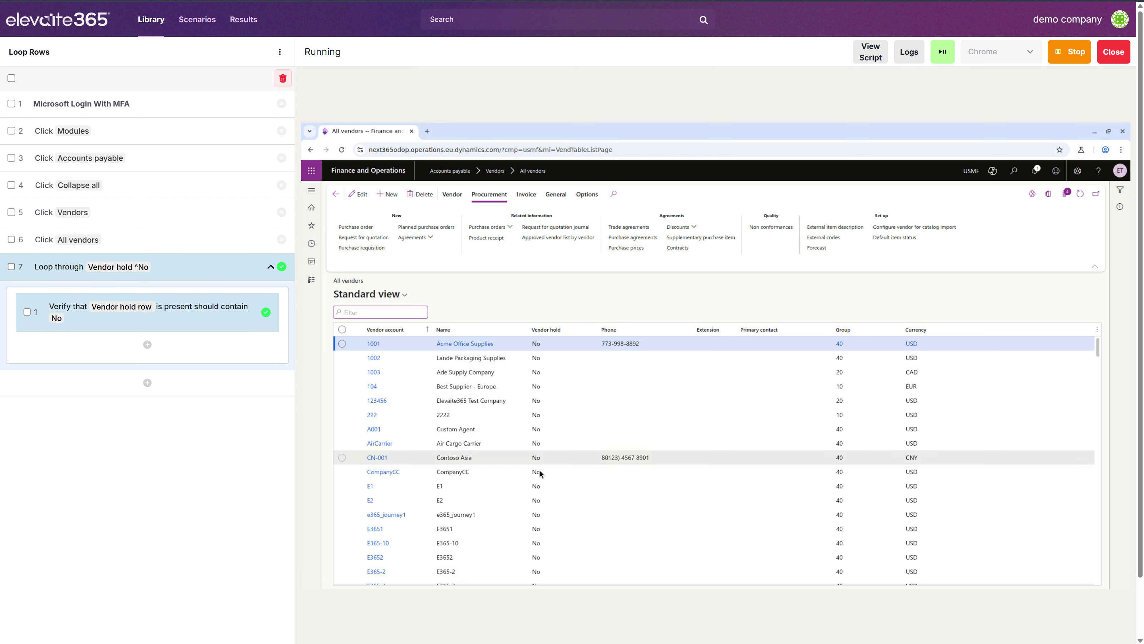
# Add a Wait command after the verification inside the loop and open its parameters
pyautogui.click(145, 345)
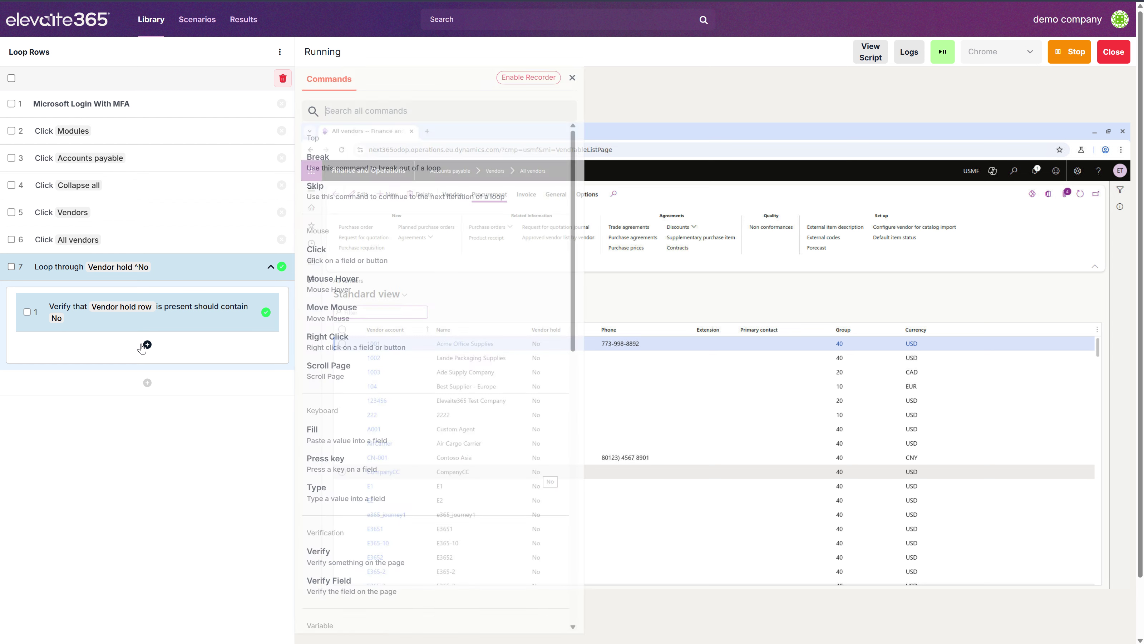
pyautogui.write('de')
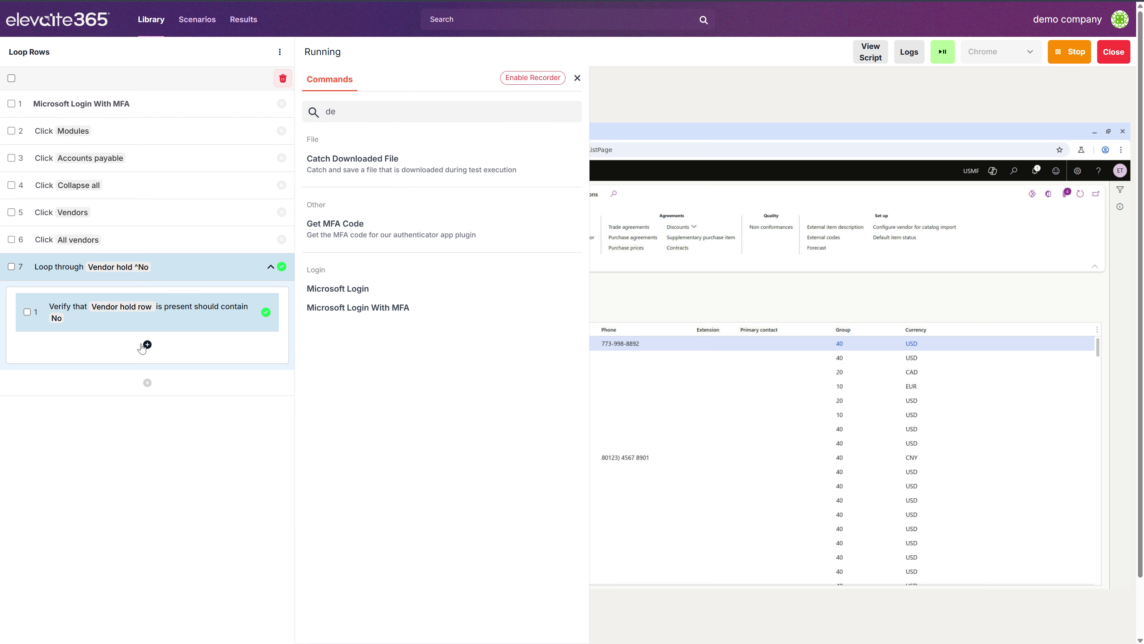
pyautogui.press('BackSpace')
pyautogui.press('BackSpace')
pyautogui.write('wai')
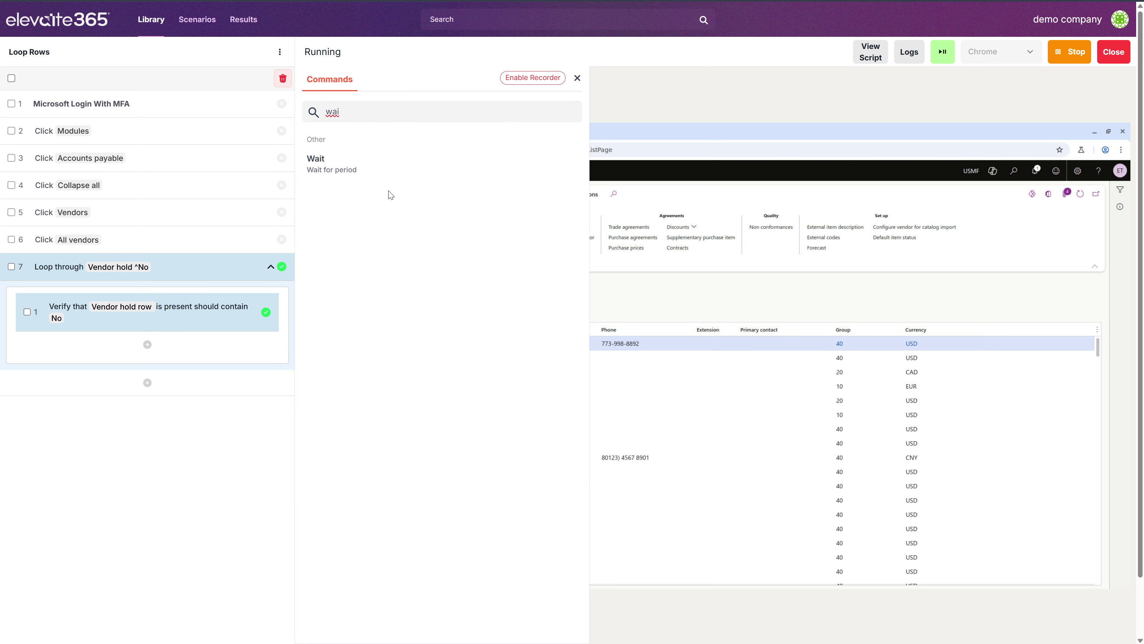
pyautogui.click(379, 169)
pyautogui.click(133, 358)
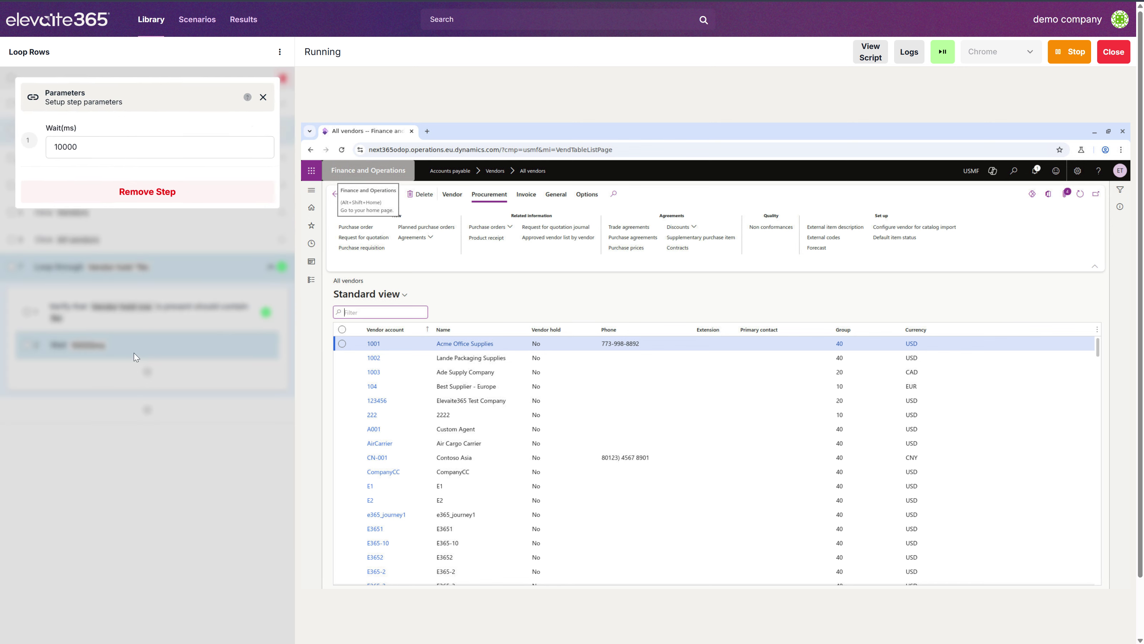
# Set the wait period to 500 ms and run the loop step again
pyautogui.doubleClick(71, 148)
pyautogui.write('500')
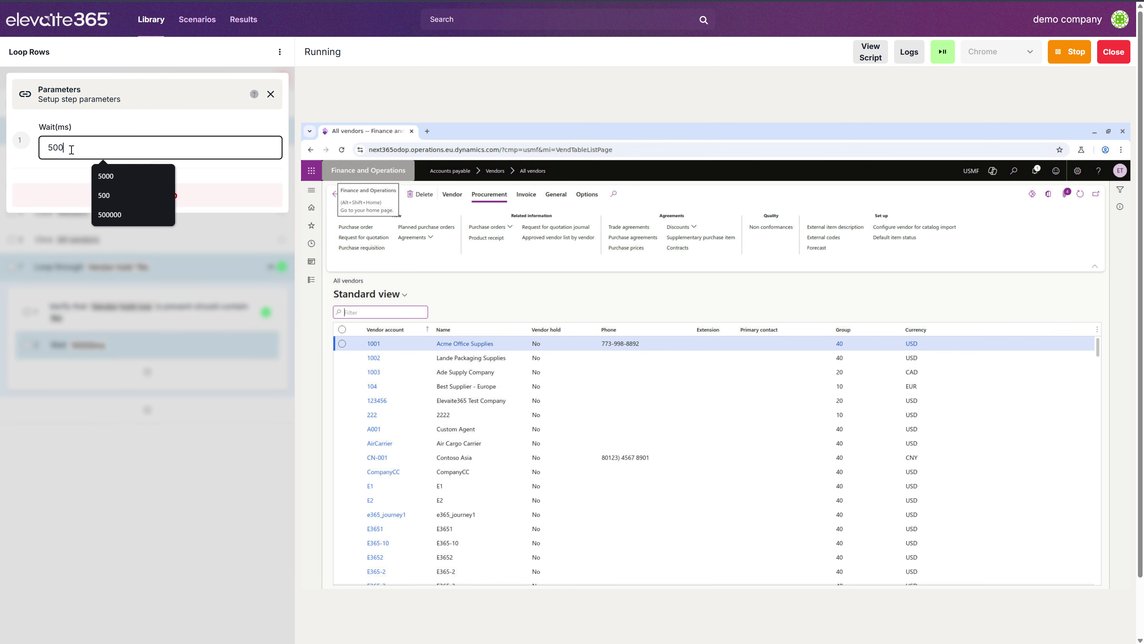
pyautogui.press('Tab')
pyautogui.click(270, 94)
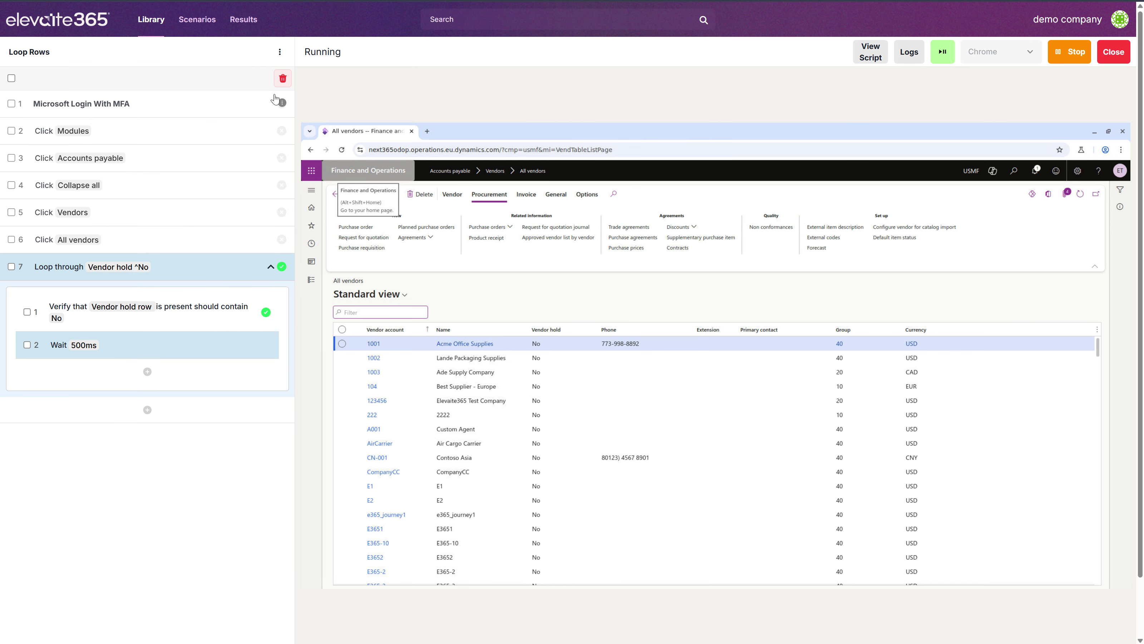
pyautogui.rightClick(214, 283)
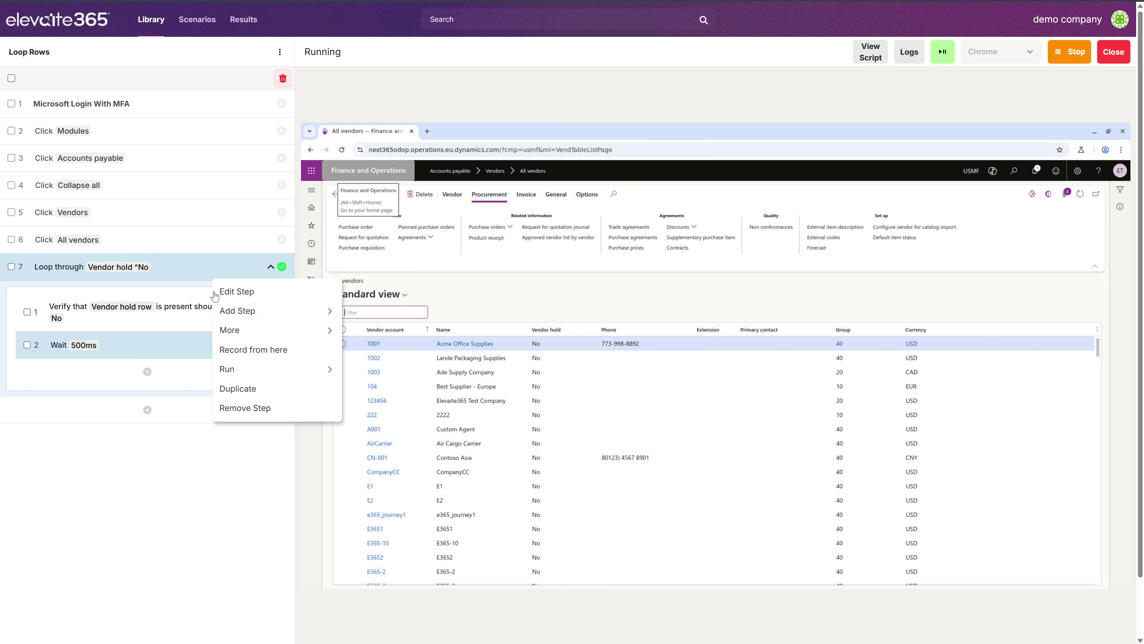
pyautogui.moveTo(254, 377)
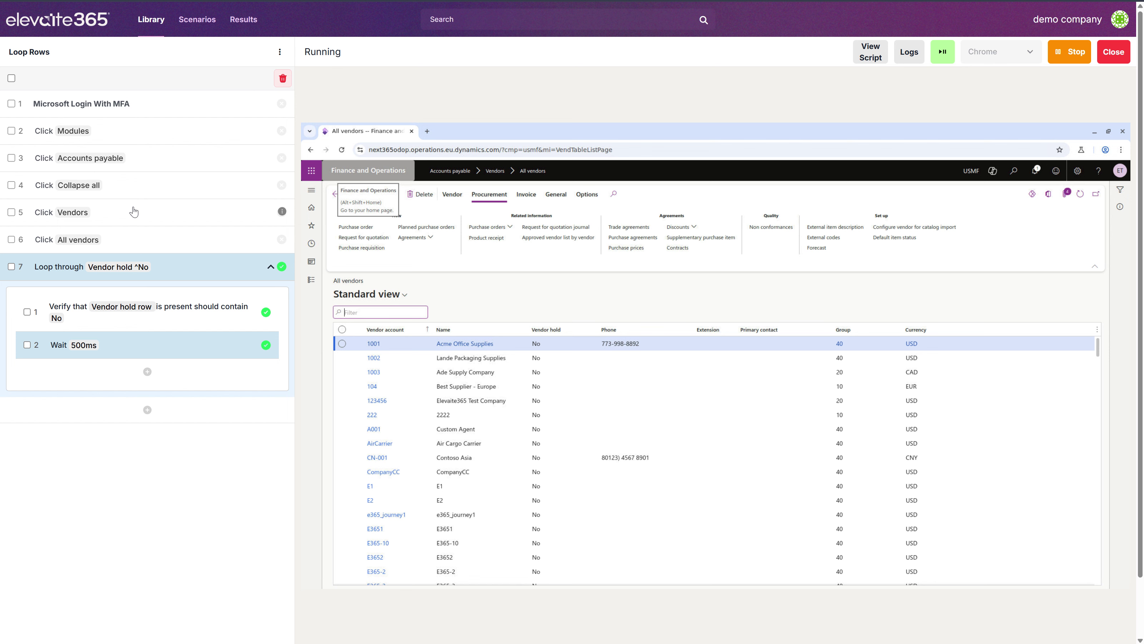
# Add a conditional to the Vendor hold verification and insert a Break command in its True branch
pyautogui.rightClick(221, 320)
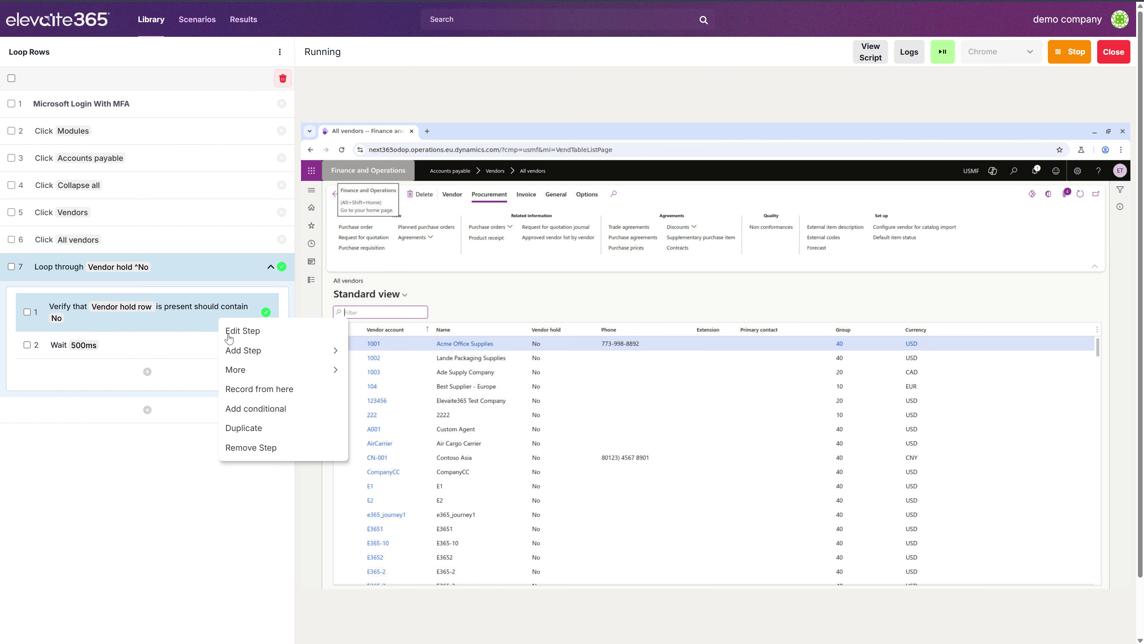
pyautogui.click(275, 414)
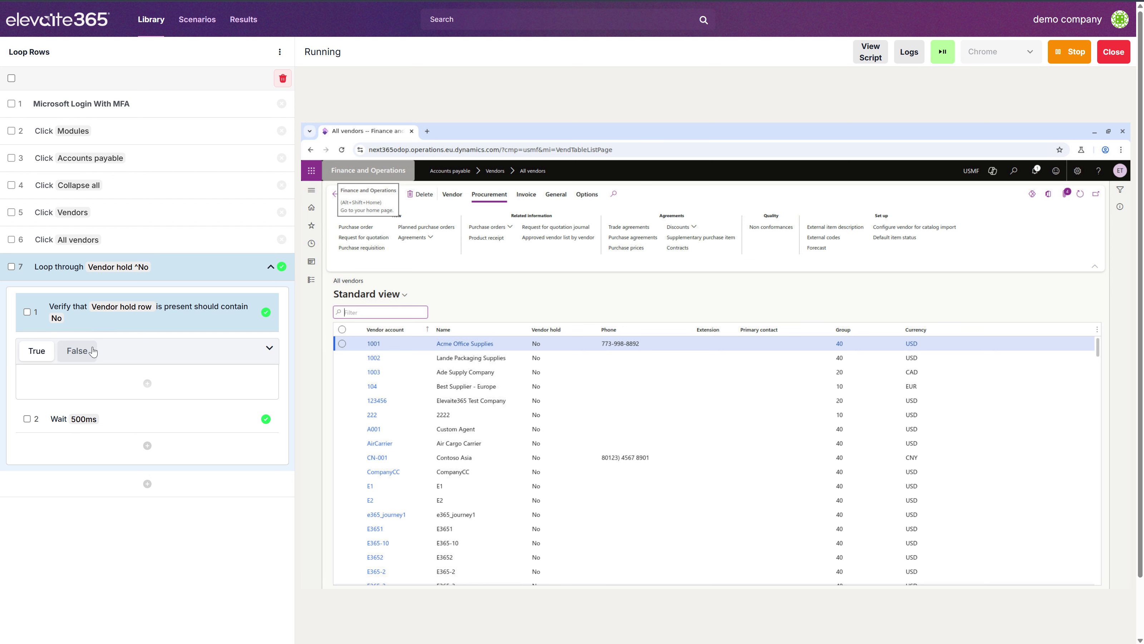
pyautogui.click(145, 382)
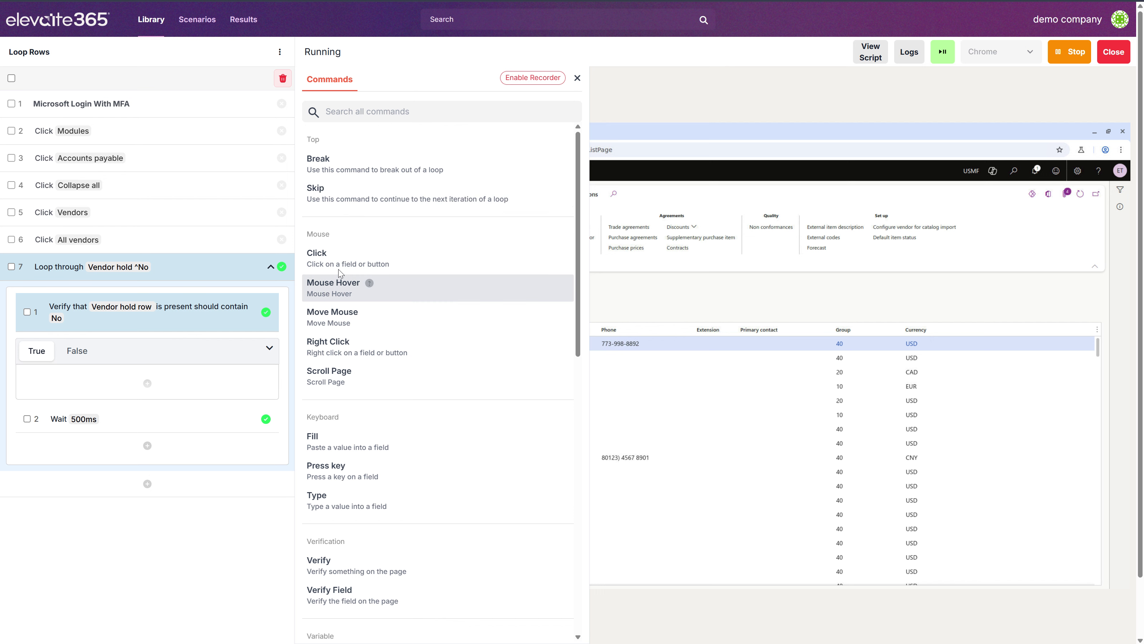
pyautogui.click(362, 165)
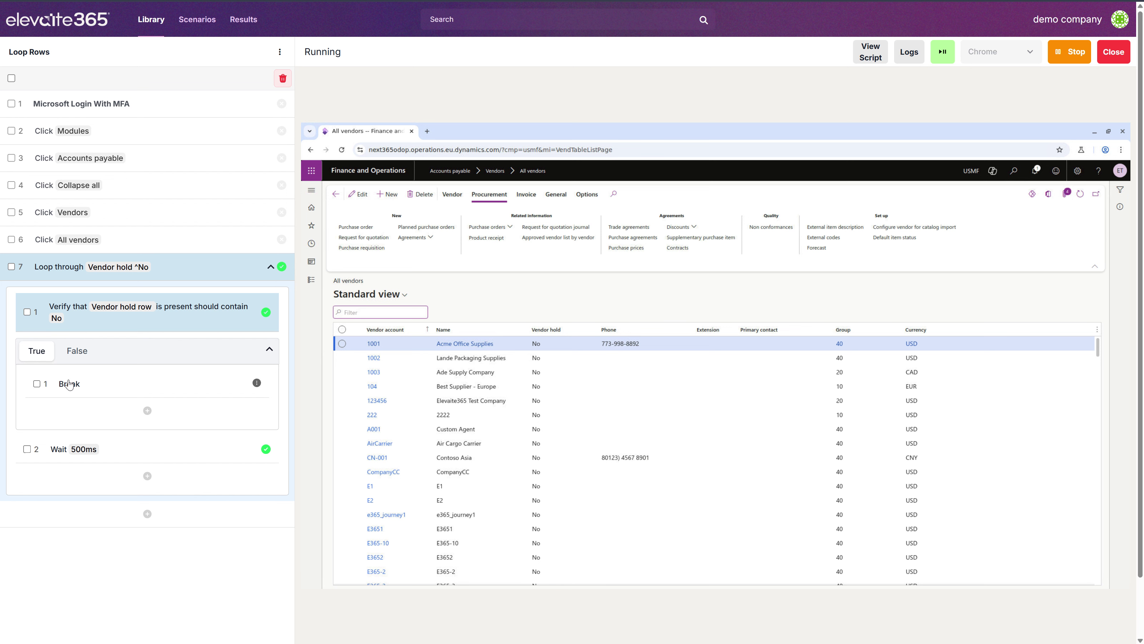
# Run only the loop step to test the Break condition
pyautogui.rightClick(216, 272)
pyautogui.moveTo(271, 361)
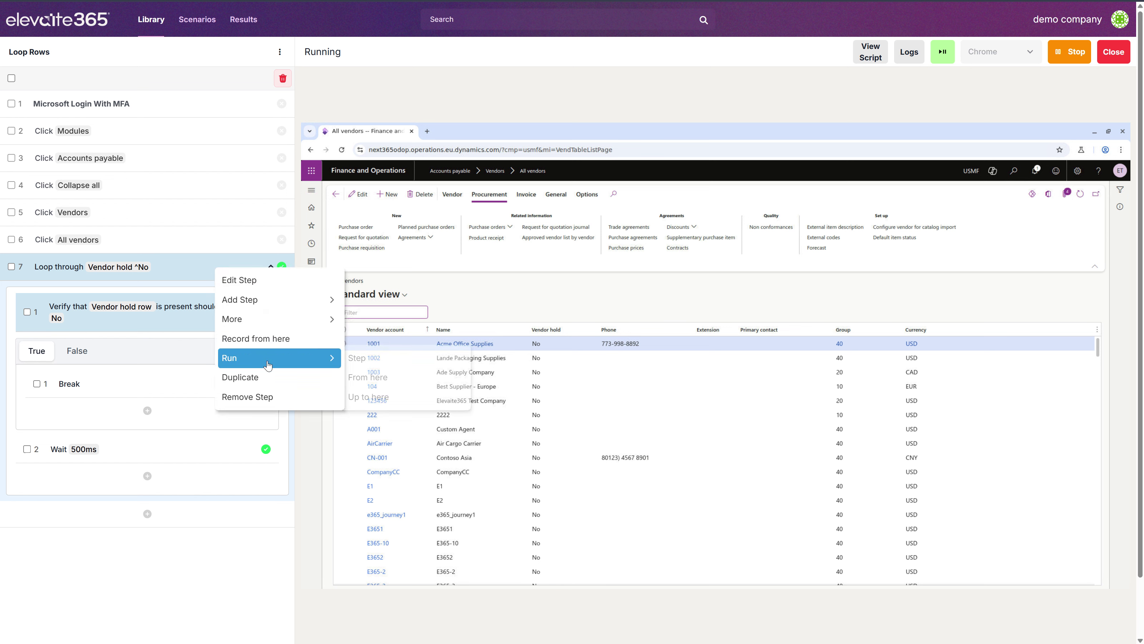
pyautogui.click(365, 361)
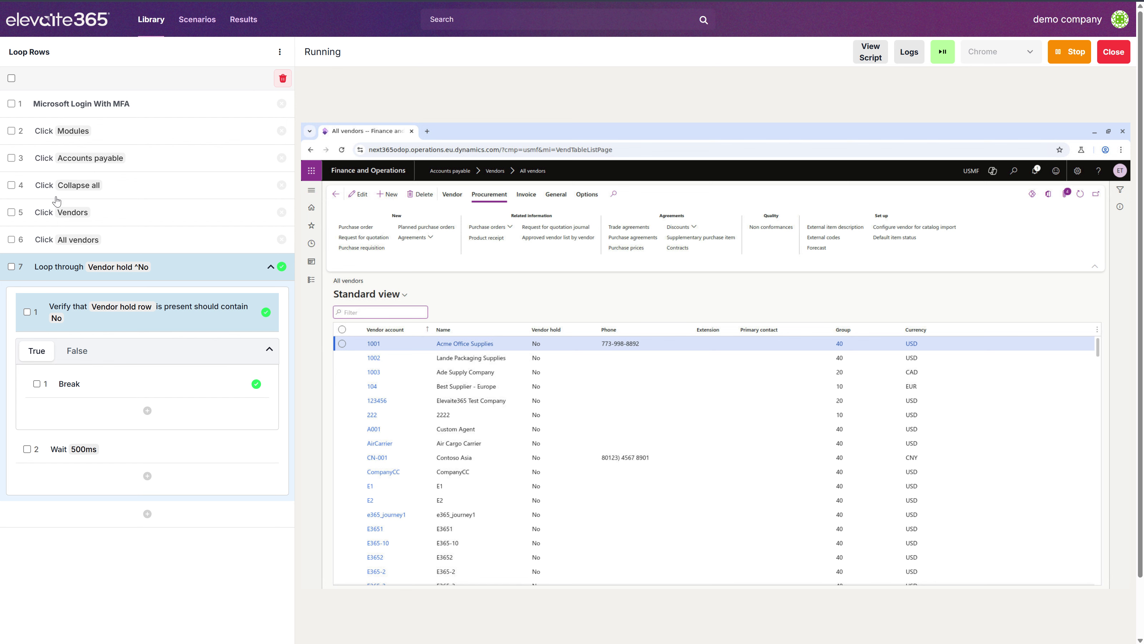
# Add a Skip command after Break in the conditional's True branch
pyautogui.click(147, 410)
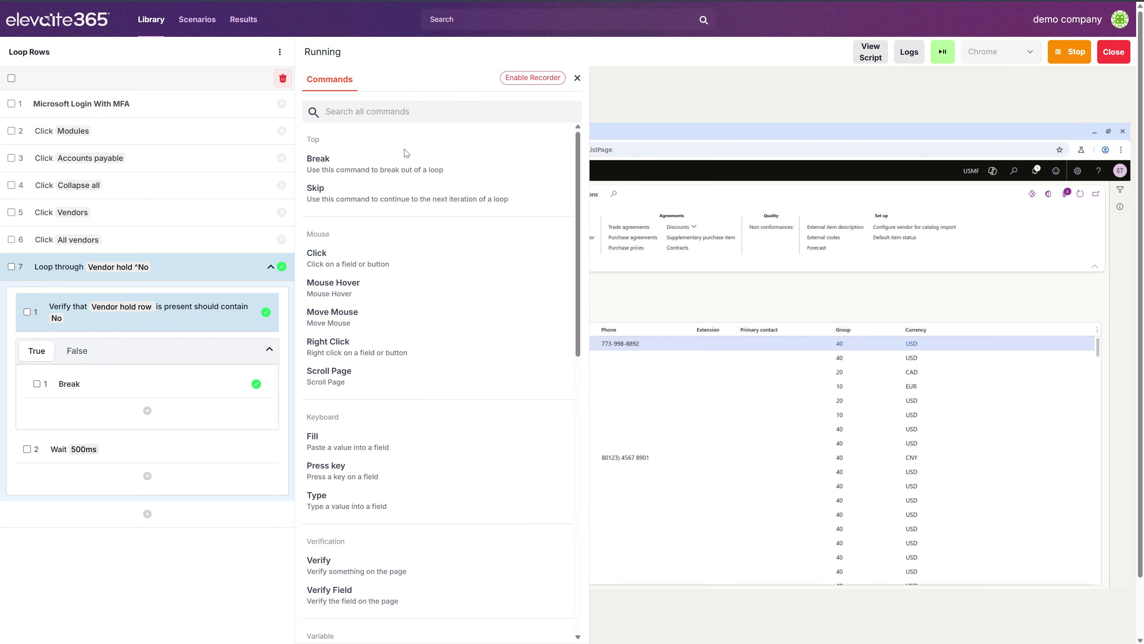
pyautogui.click(381, 190)
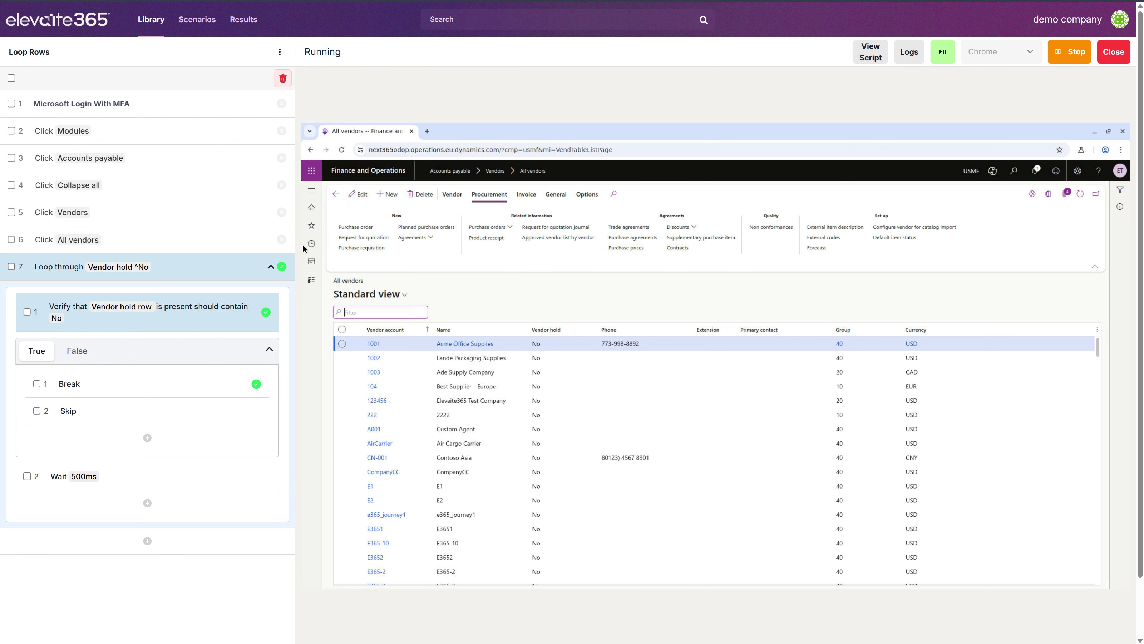
# Remove the Break command from the conditional's True branch and set the loop's wait period to 5000 ms
pyautogui.rightClick(168, 391)
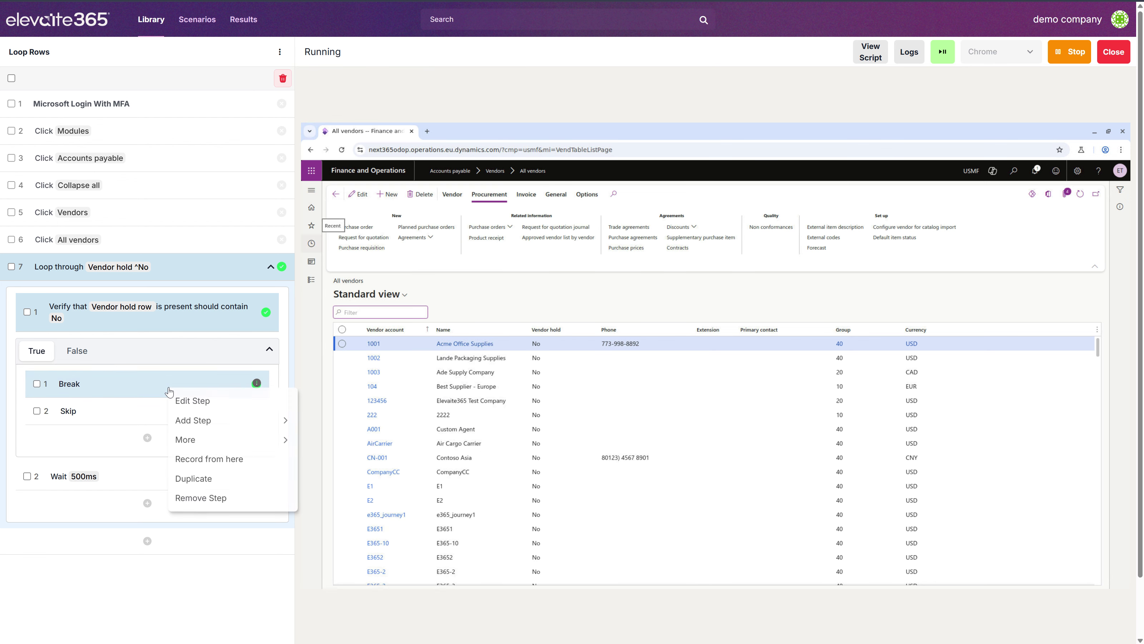
pyautogui.click(206, 497)
pyautogui.click(72, 449)
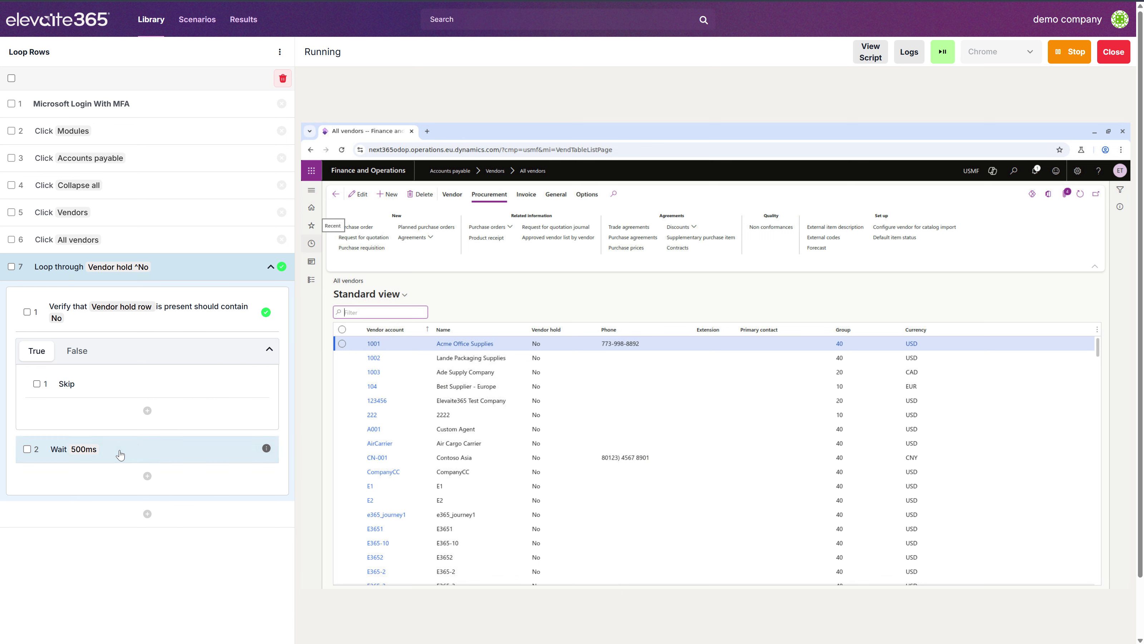
pyautogui.click(81, 152)
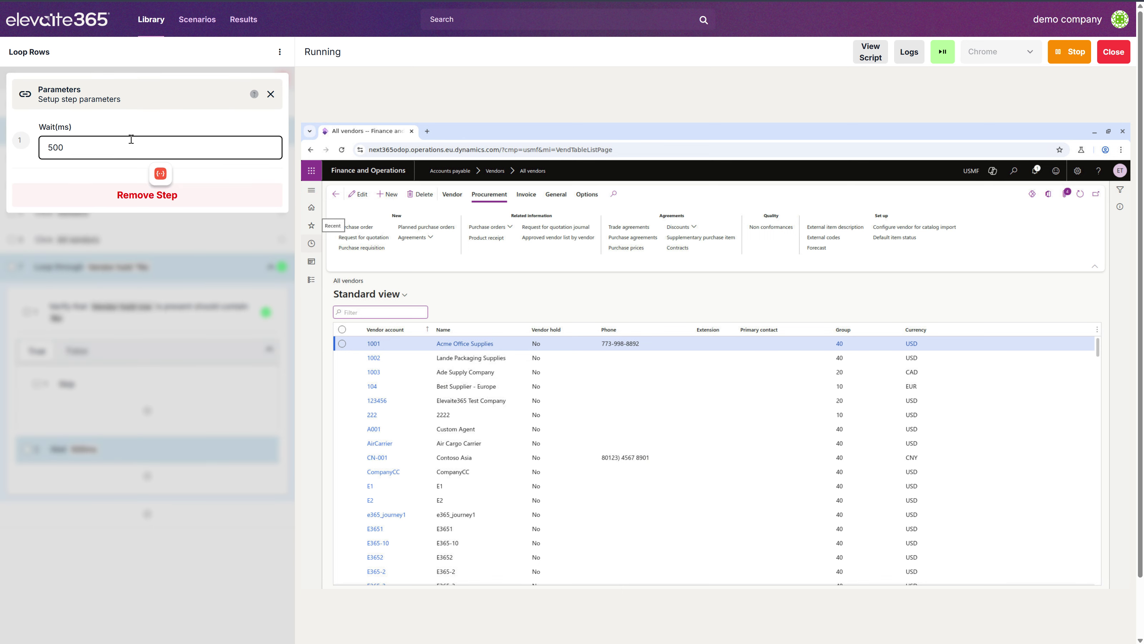
pyautogui.write('0')
pyautogui.click(155, 116)
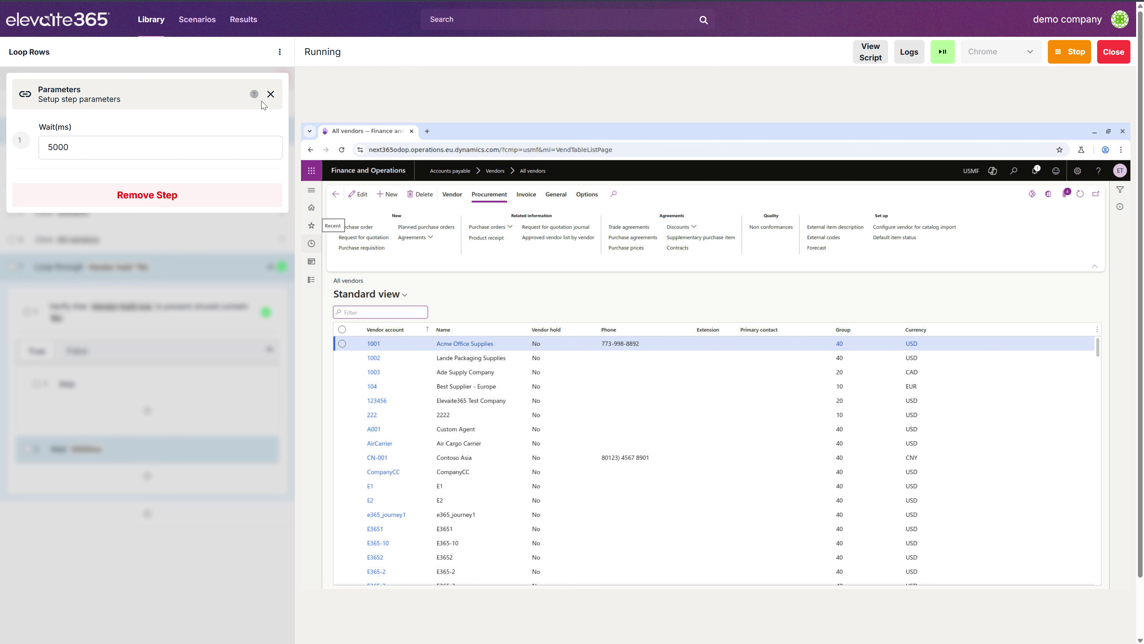
pyautogui.click(270, 93)
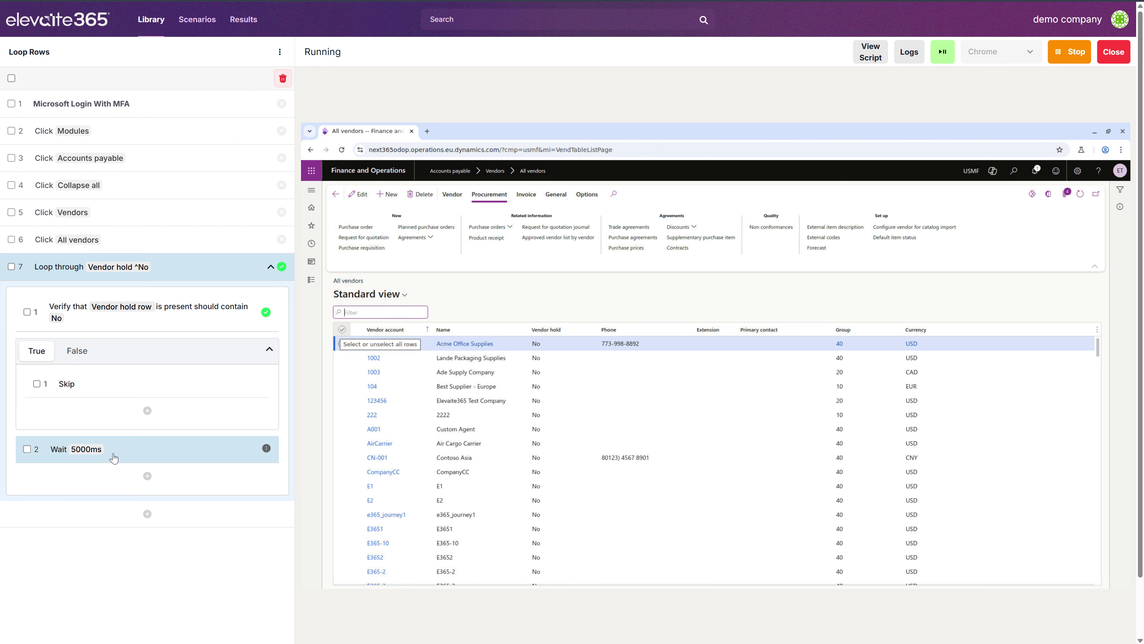
# Run only the Vendor hold loop step to test the Skip command
pyautogui.rightClick(167, 270)
pyautogui.moveTo(216, 356)
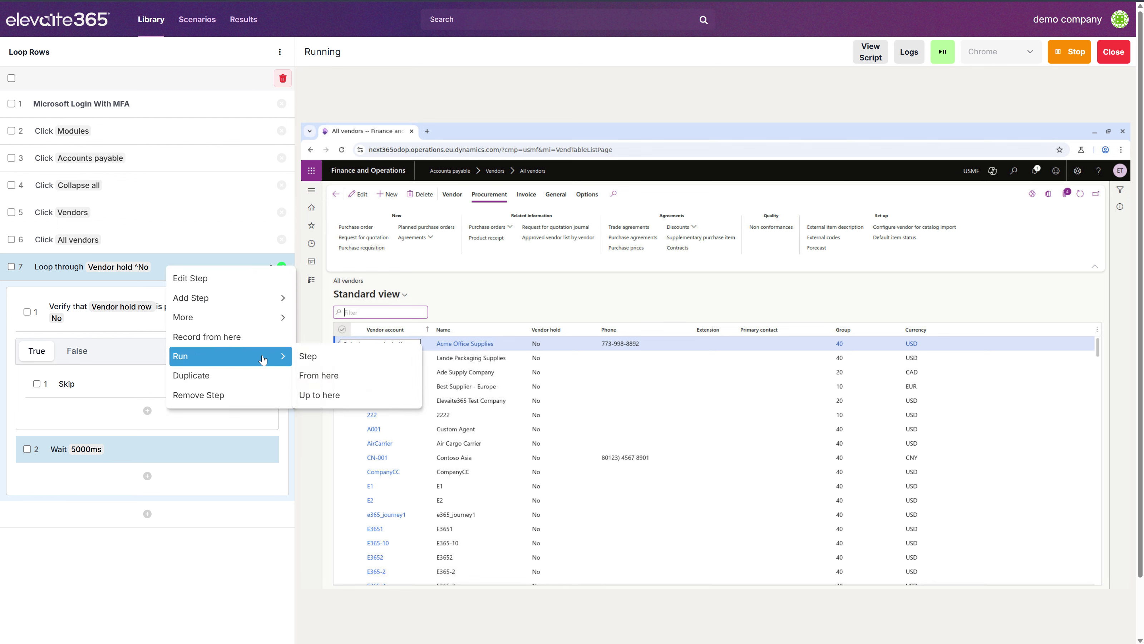
pyautogui.click(309, 357)
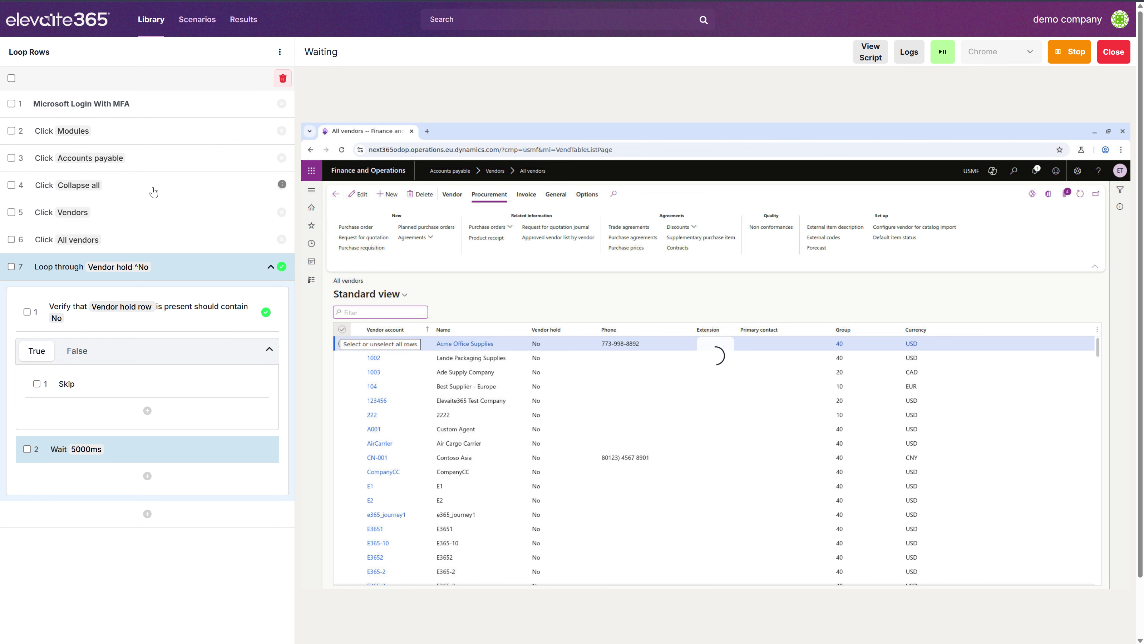